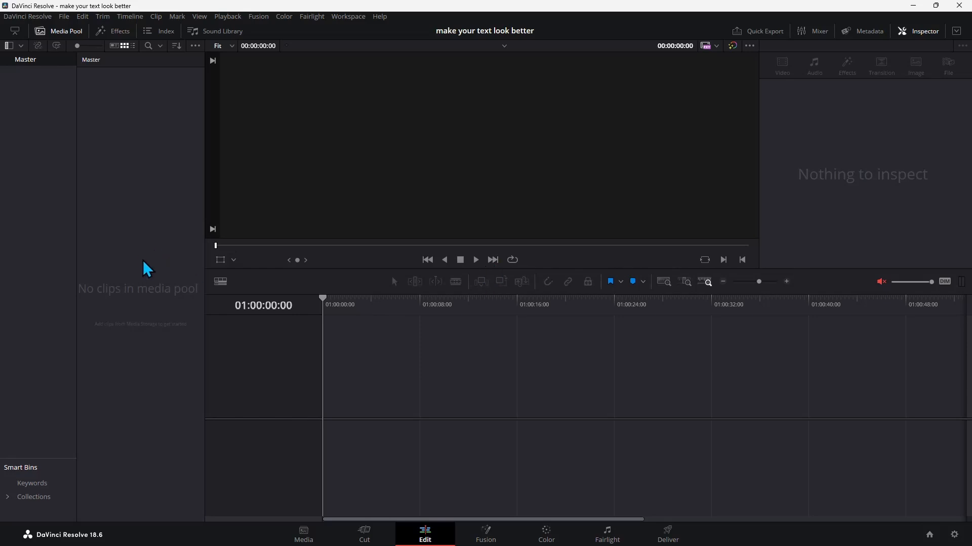
Create a new Fusion composition clip named "text" in the Master bin.
right_click(147, 268)
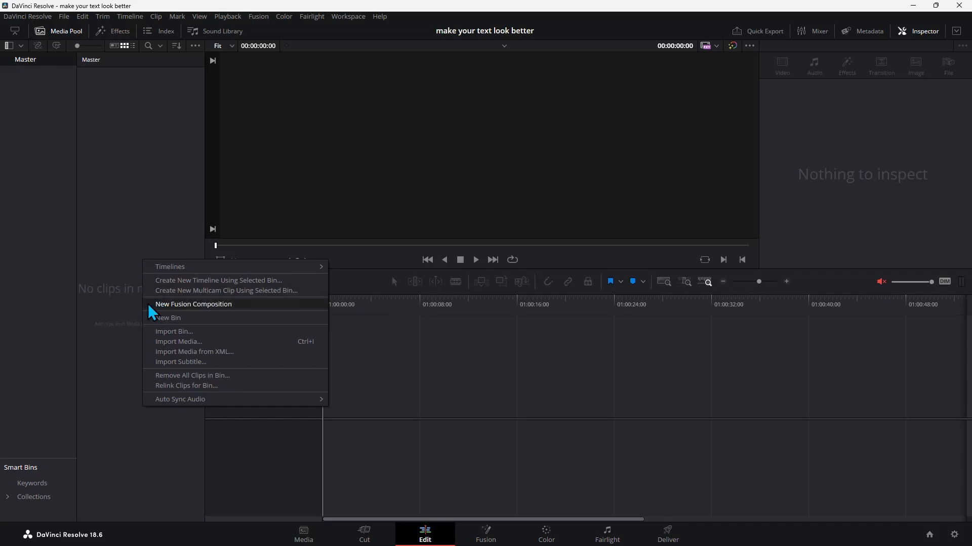
click(205, 306)
key(BackSpace)
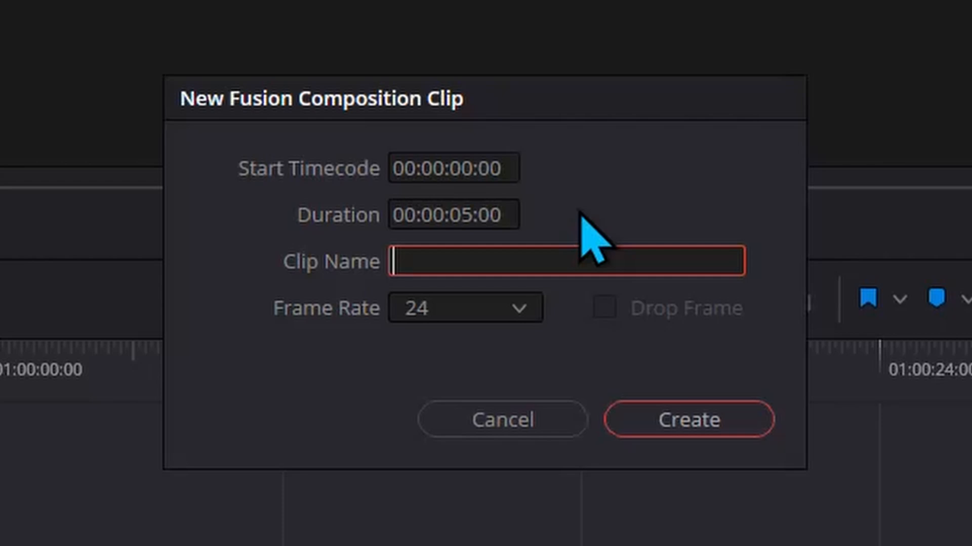
text(text)
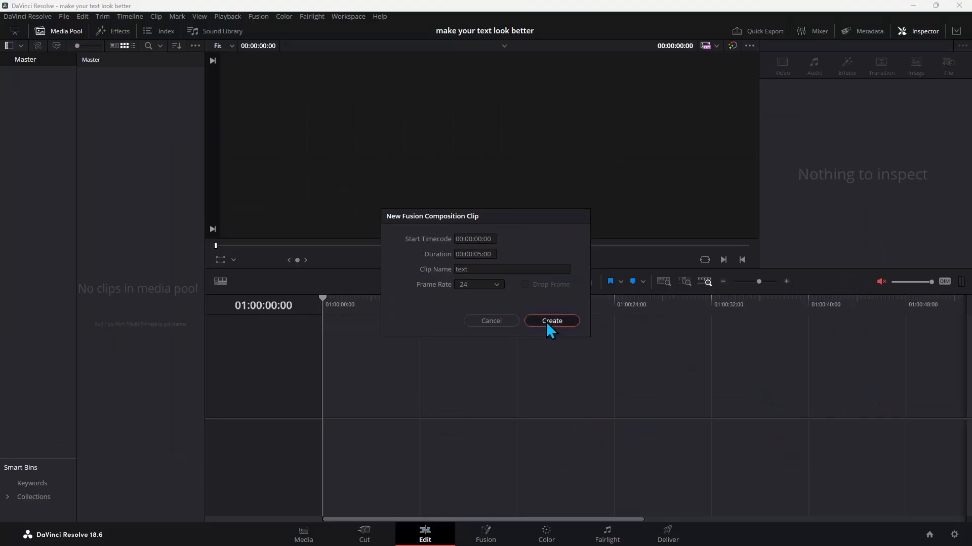
click(689, 419)
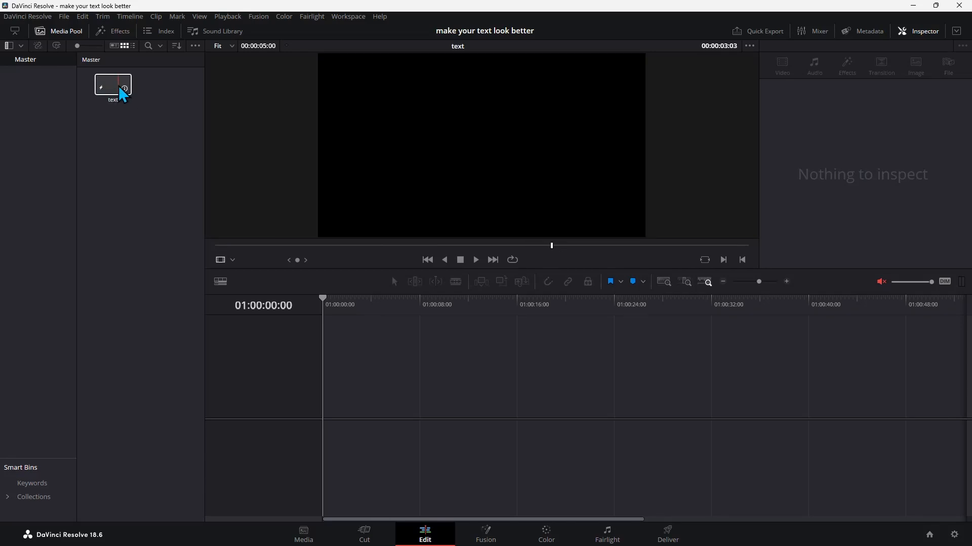
Open the "text" composition in Fusion and move the MediaOut1 node farther right in the node graph.
double_click(123, 94)
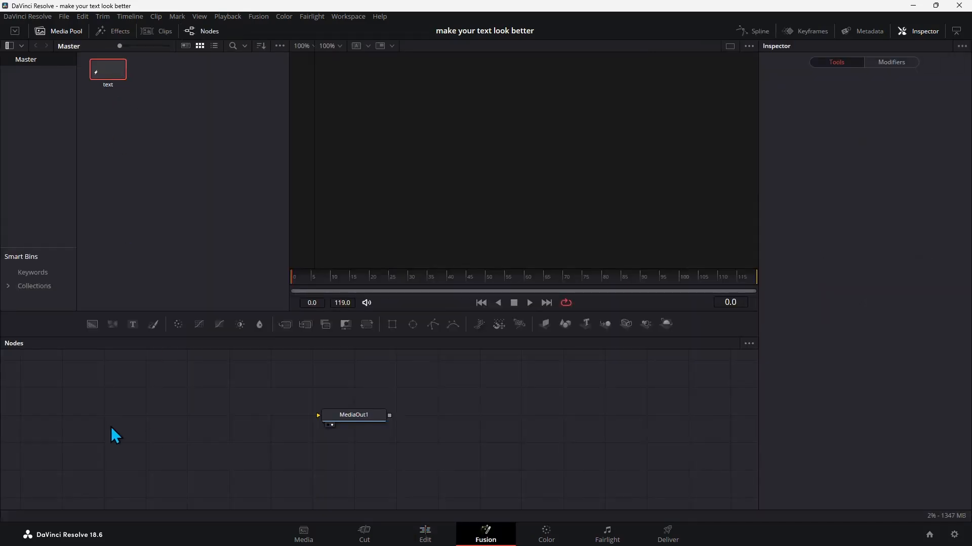
drag(358, 422, 432, 420)
drag(576, 438, 586, 439)
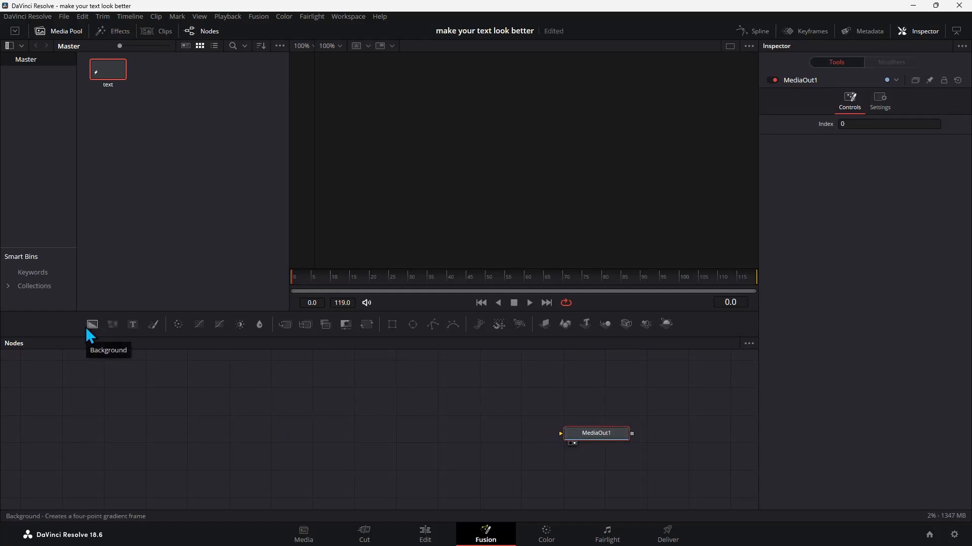
Add a Background node connected to MediaOut1, place it well to the left, and set its alpha to 0.0.
drag(86, 327, 564, 434)
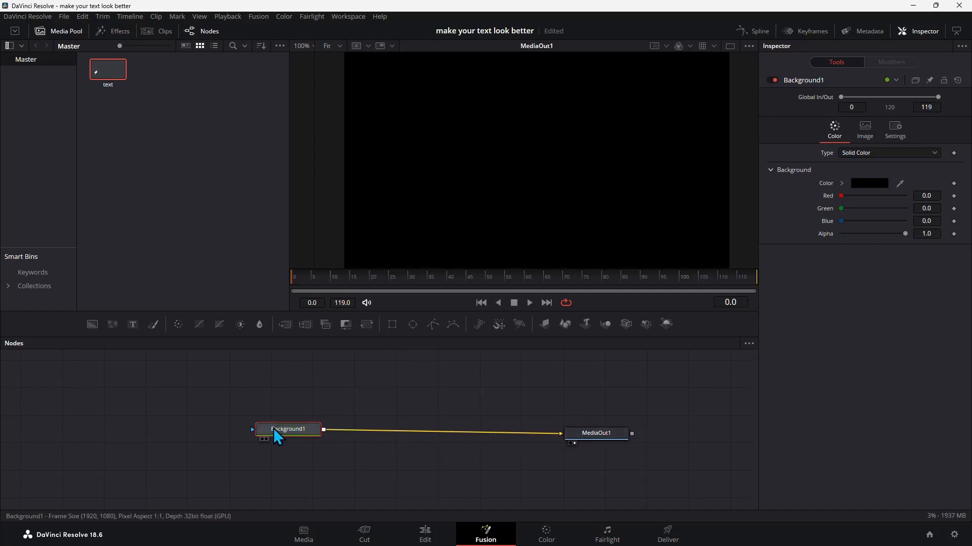
drag(274, 429, 251, 435)
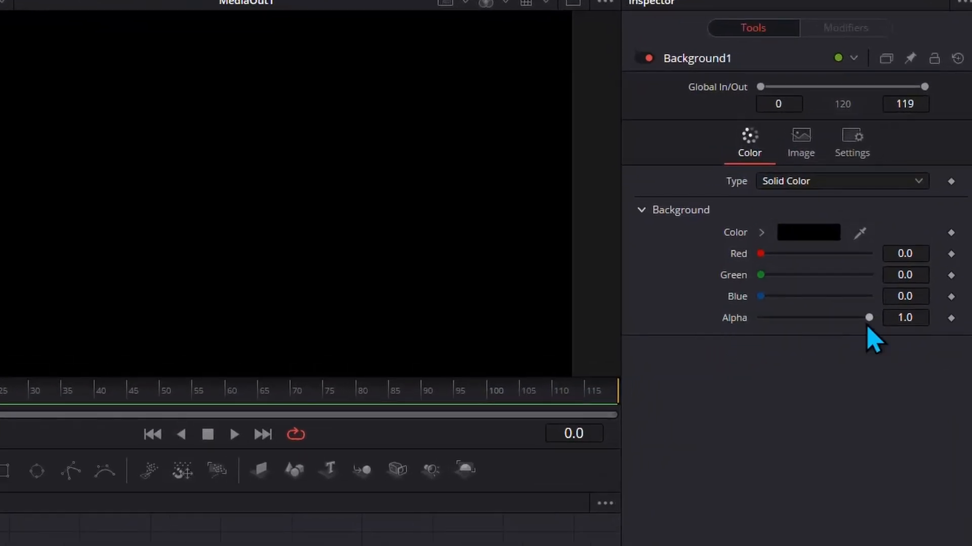
drag(868, 318, 733, 325)
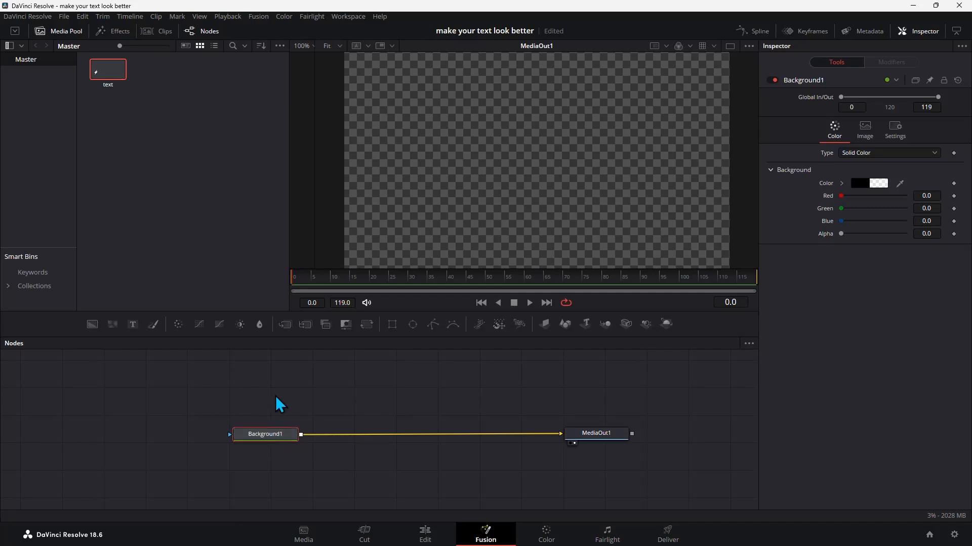
Insert a Merge node between Background1 and MediaOut1 and space the nodes apart.
click(284, 329)
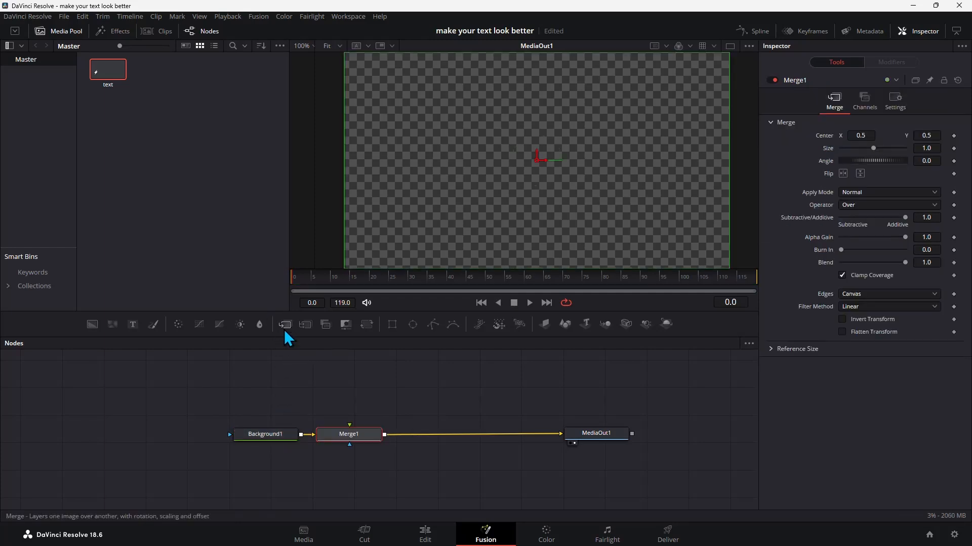
drag(342, 440, 353, 439)
drag(278, 436, 270, 434)
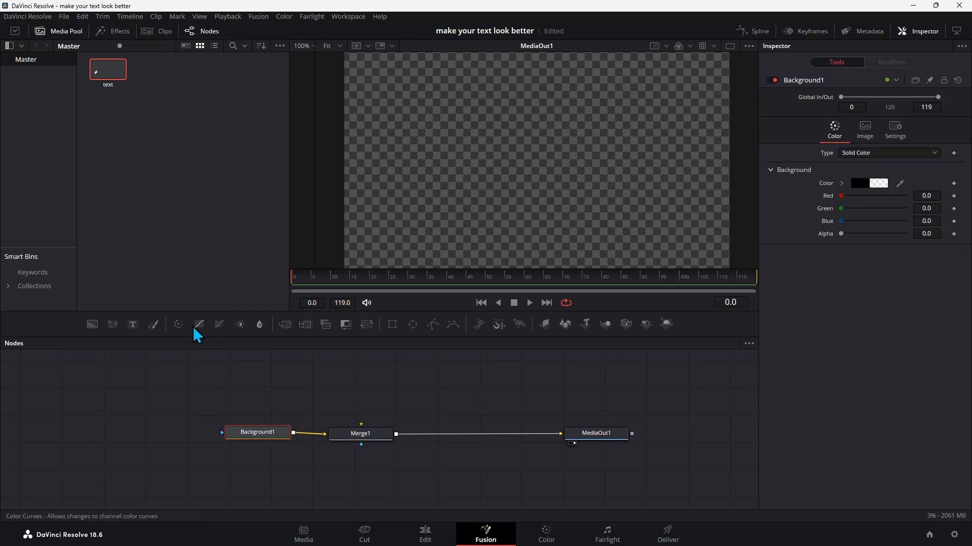
Add a Text node feeding Merge1 and enter the text "FORTEXDAVINCI".
drag(133, 336, 361, 425)
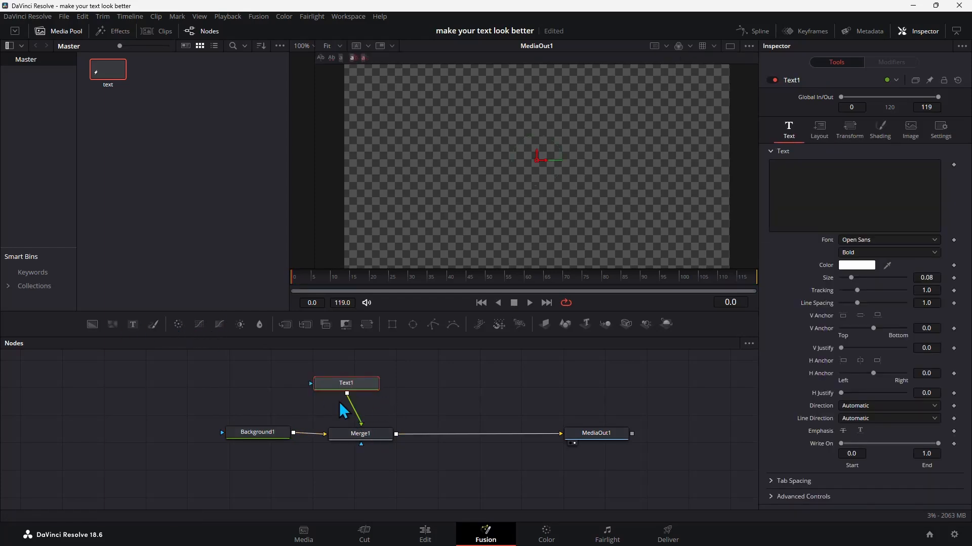
click(813, 186)
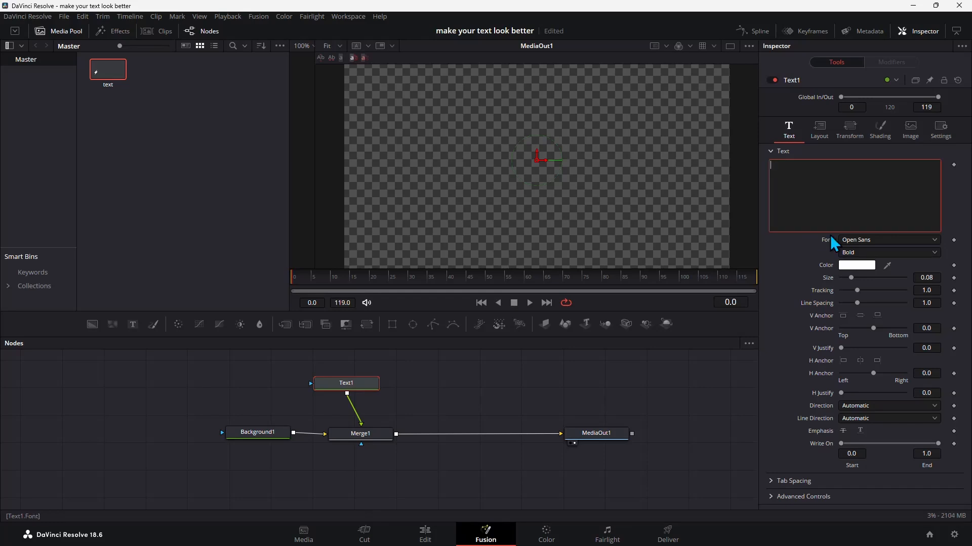
text(FORTEXDAVINCI)
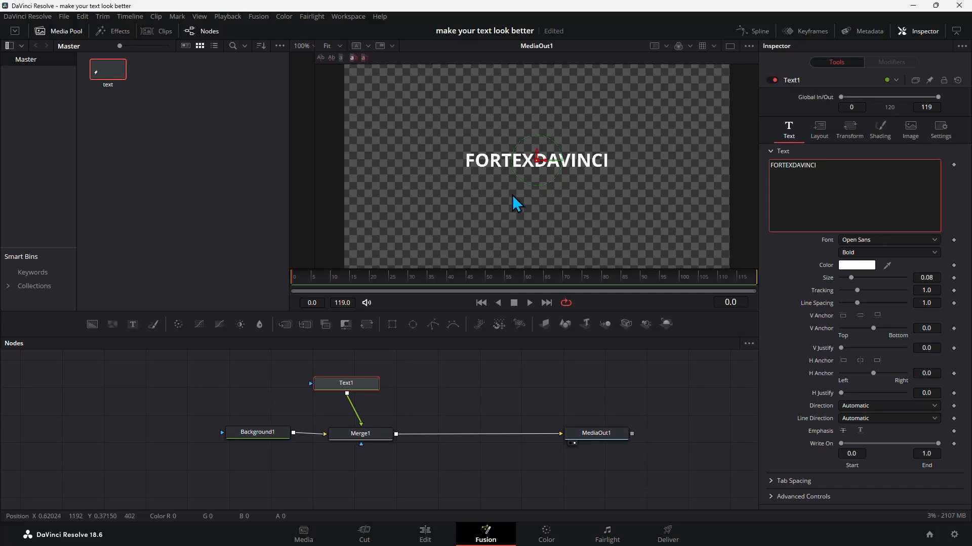
Set the text's font to Arial with the Black style.
click(906, 242)
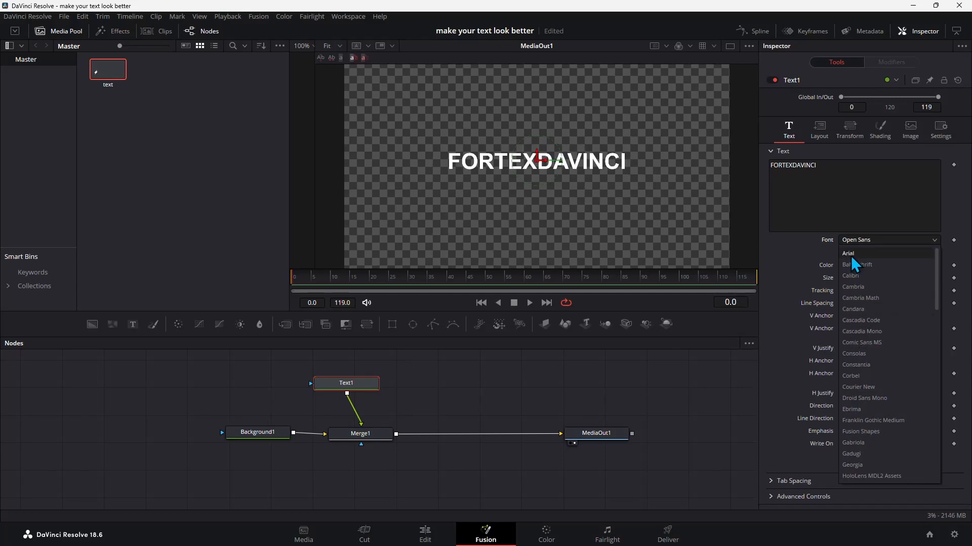
click(854, 255)
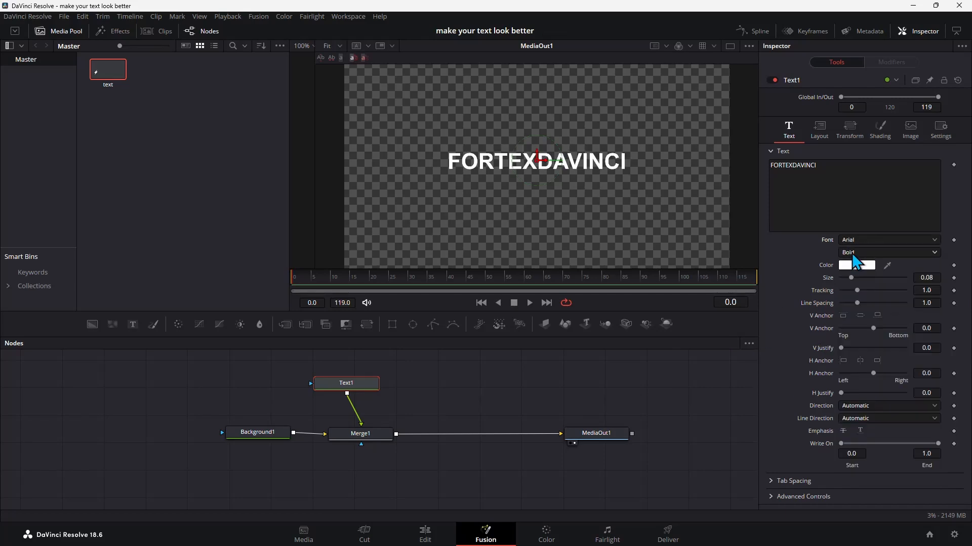
click(853, 253)
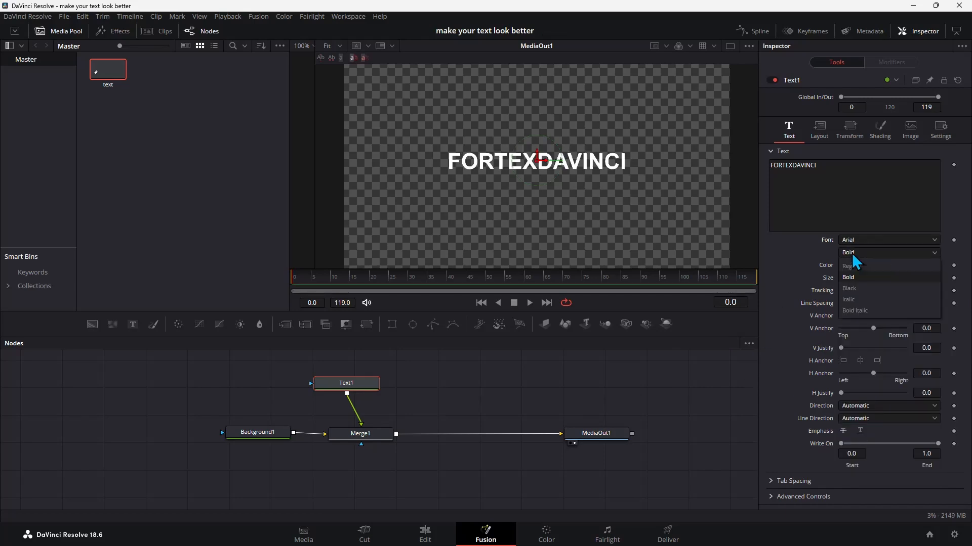
click(861, 297)
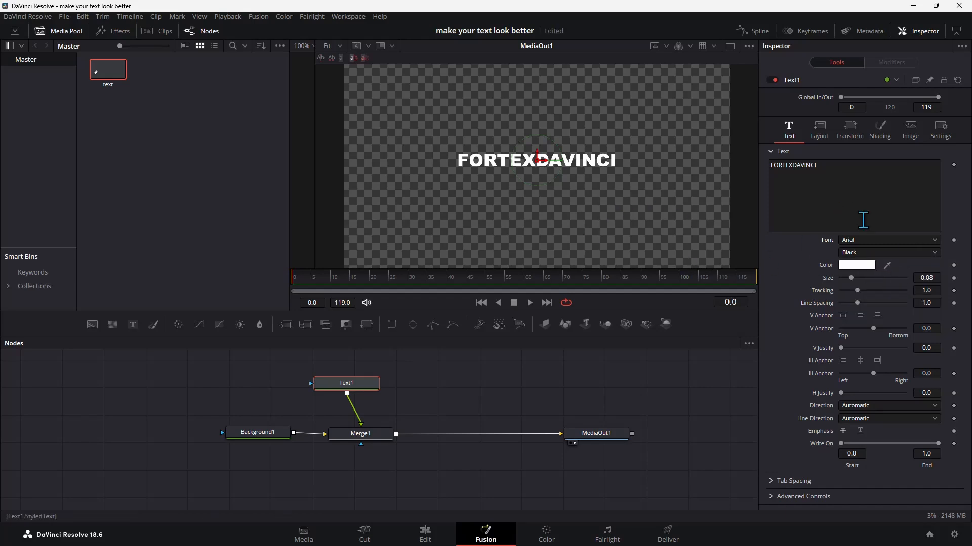
Colour the text bright blue and enlarge it to a size of about 0.122.
click(892, 243)
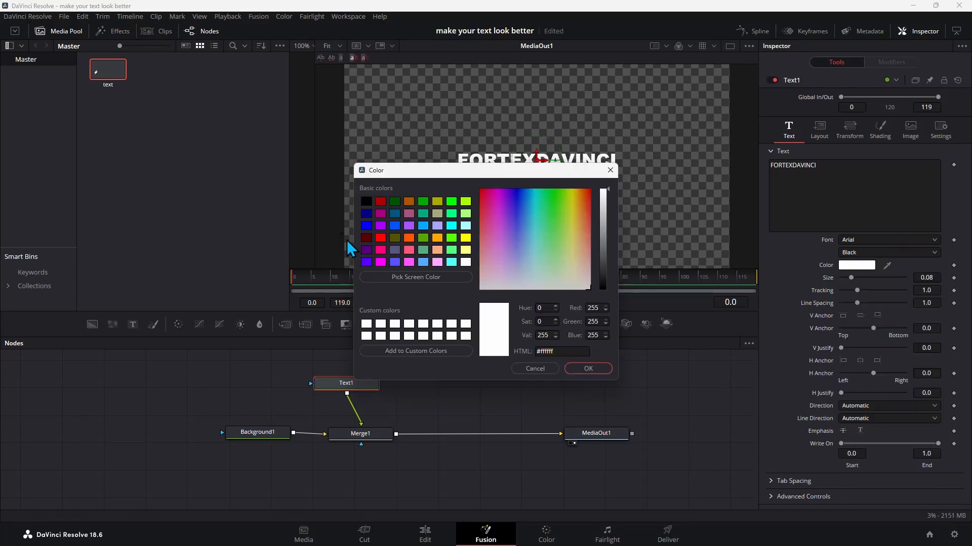
click(400, 258)
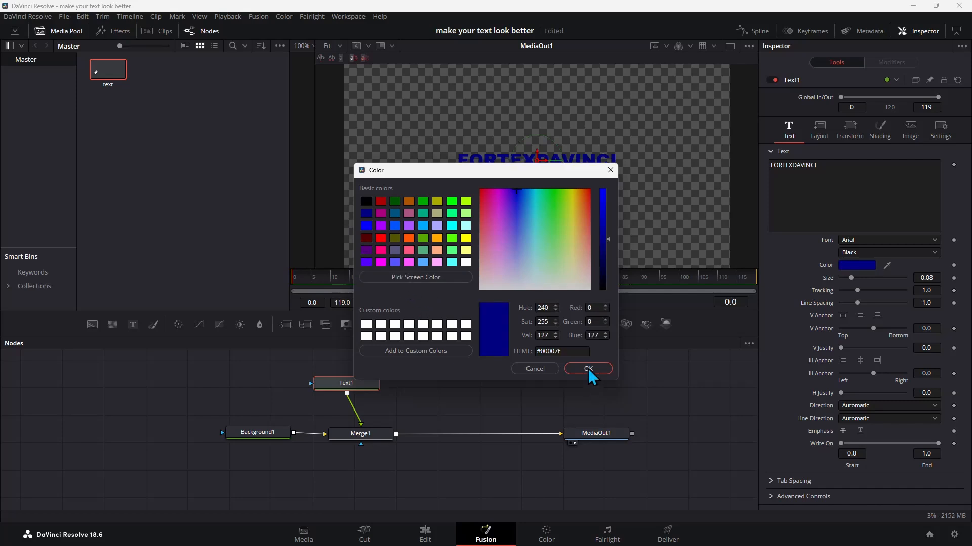
click(589, 370)
drag(851, 278, 862, 287)
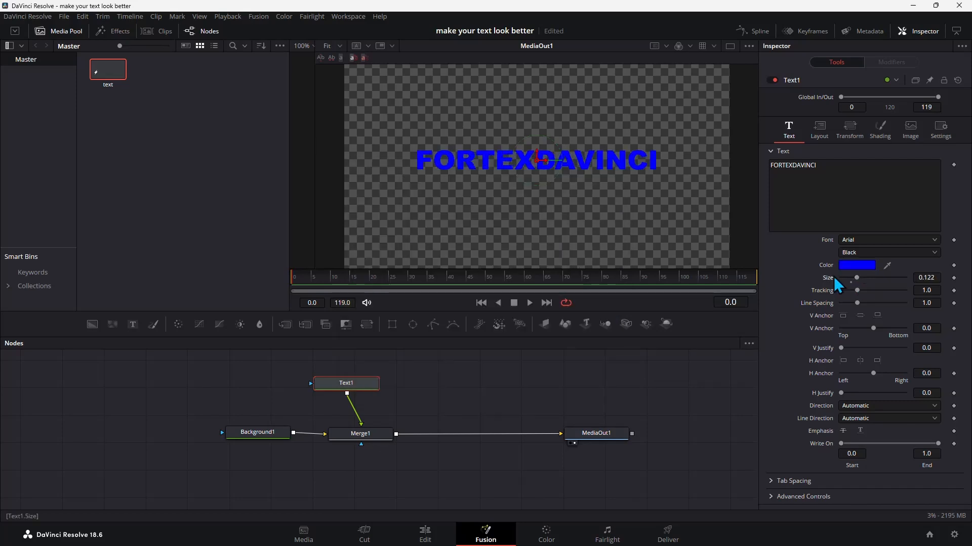
Add an Ellipse mask to Text1 and widen it to about 0.67 so that it encloses the whole text.
click(413, 324)
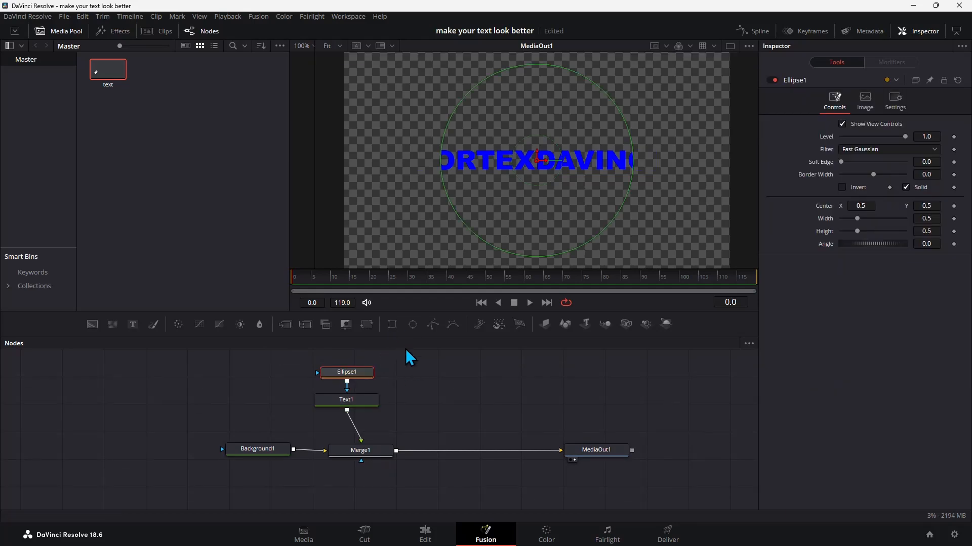
drag(362, 383, 373, 403)
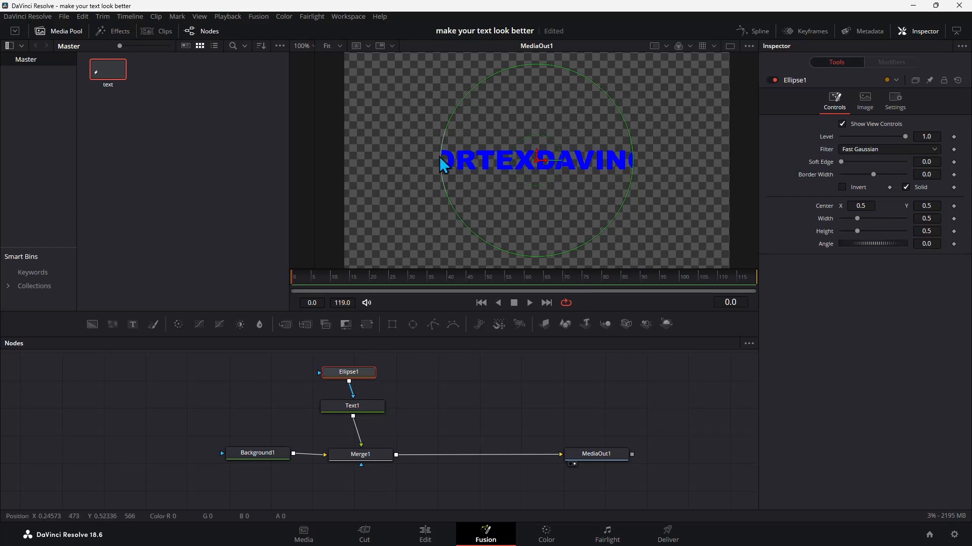
drag(441, 162, 412, 164)
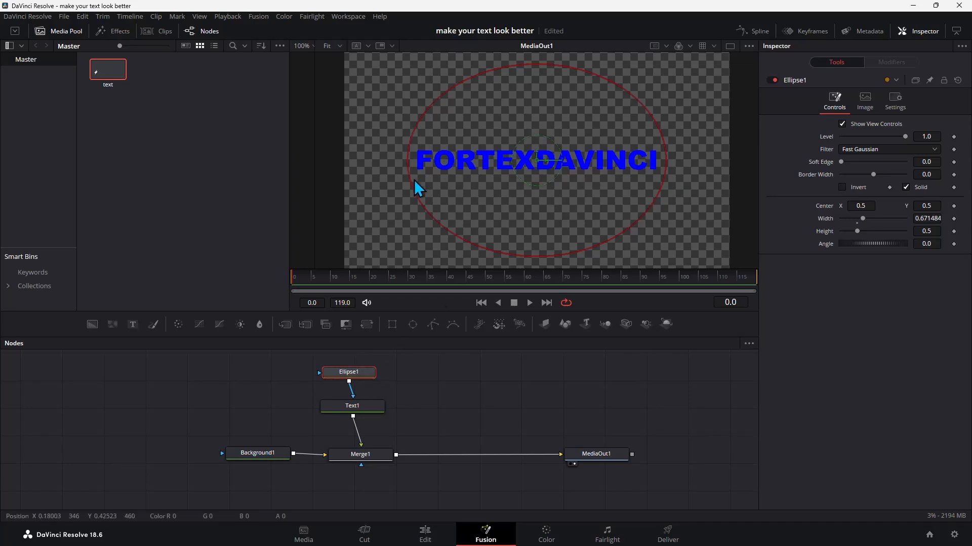
Test the mask by moving the ellipse left across the text and back to about the frame's centre.
drag(538, 161, 538, 159)
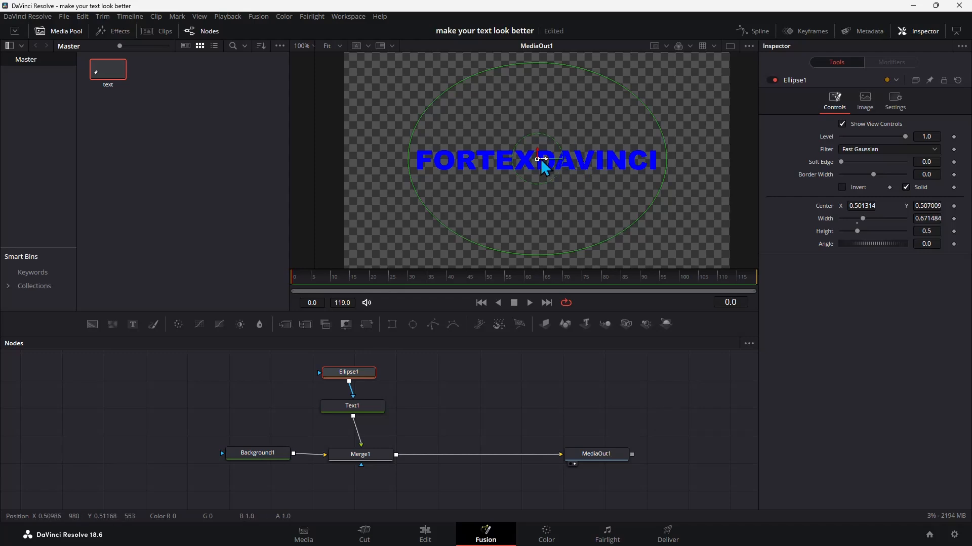
drag(540, 162, 444, 166)
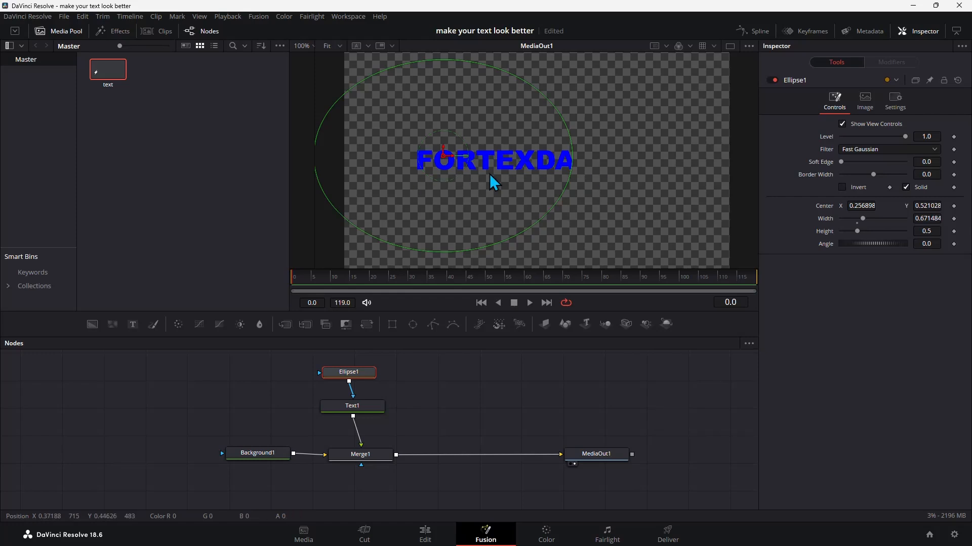
drag(444, 157, 532, 162)
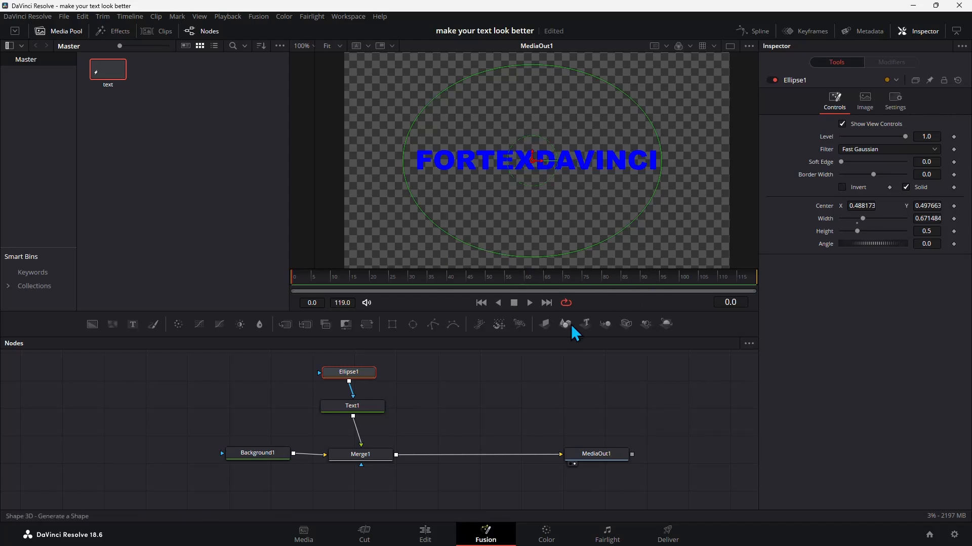
Move the ellipse left off the text to Center X about -0.167 and keyframe its Center at frame 0.
drag(861, 206, 532, 208)
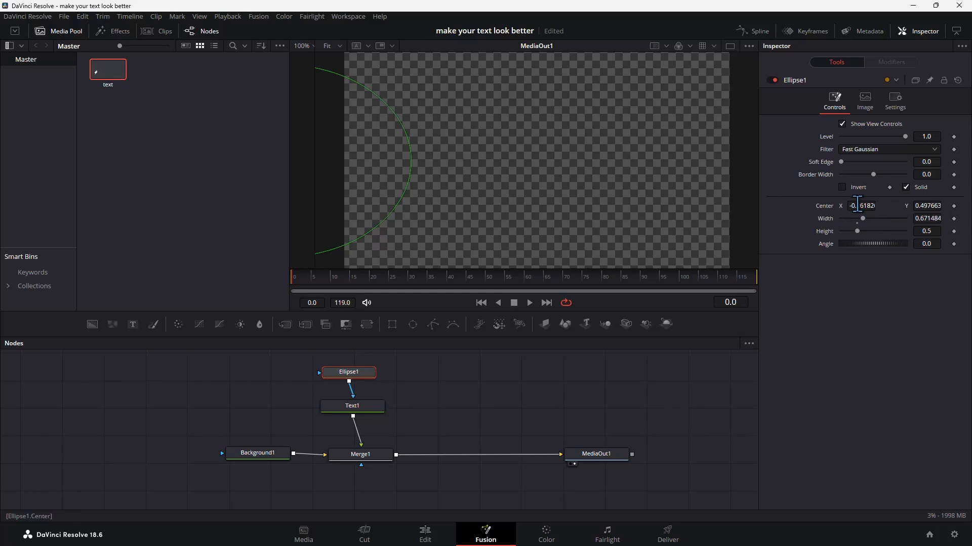
drag(856, 205, 533, 213)
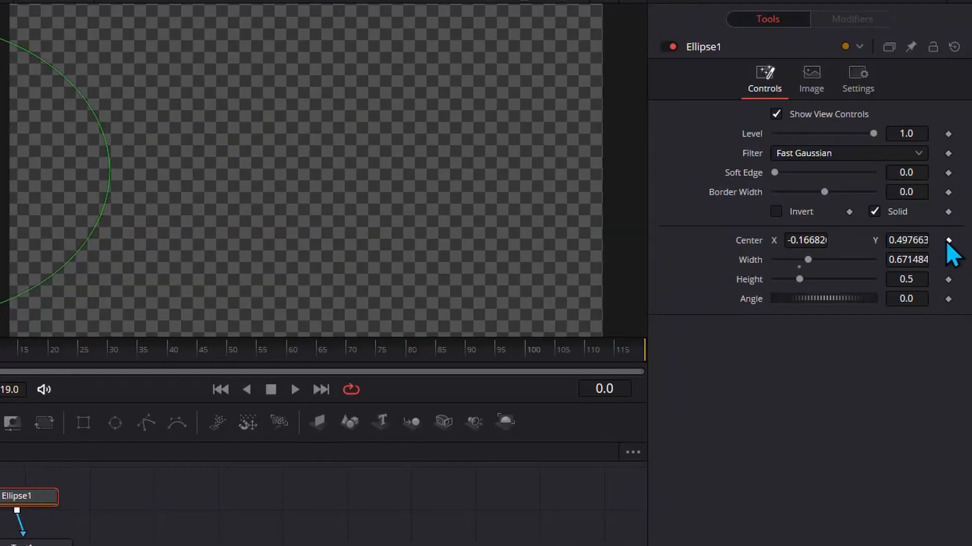
click(953, 206)
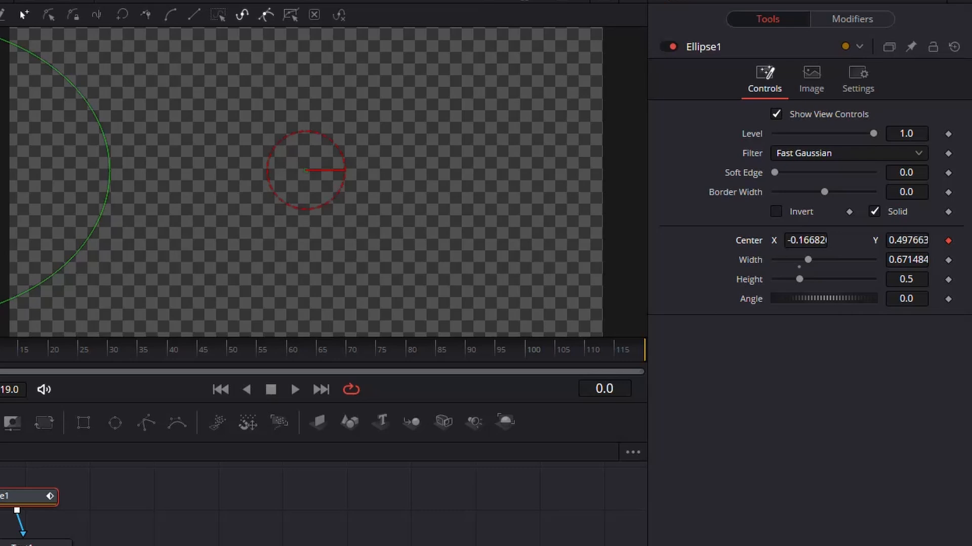
At frame 10, set the ellipse's Center X to about 0.501 and play the animation from the start.
key(Left)
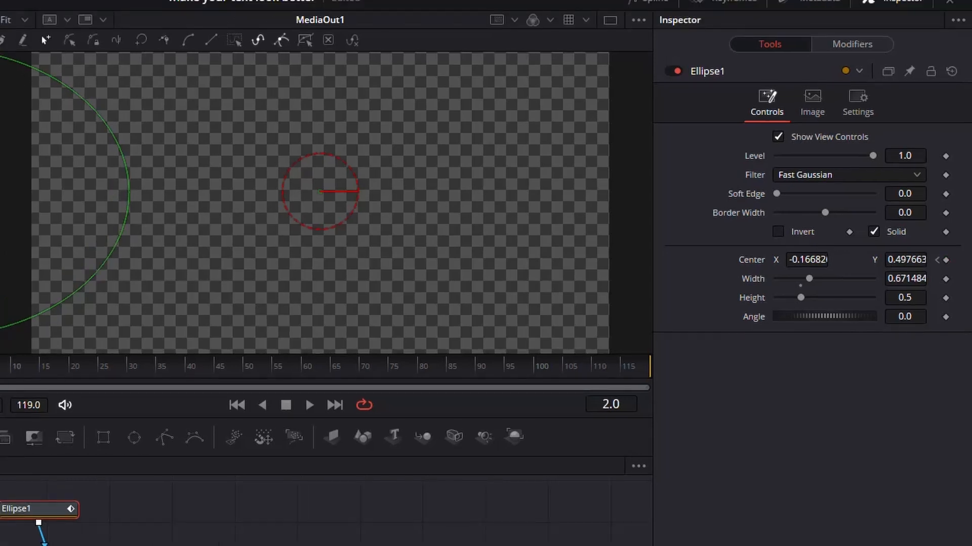
drag(0, 375, 15, 374)
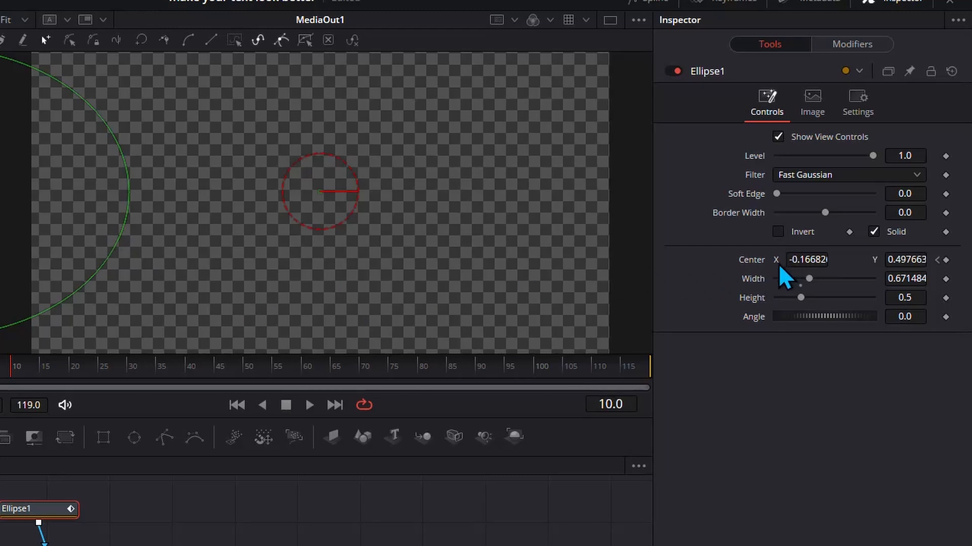
drag(805, 259, 942, 260)
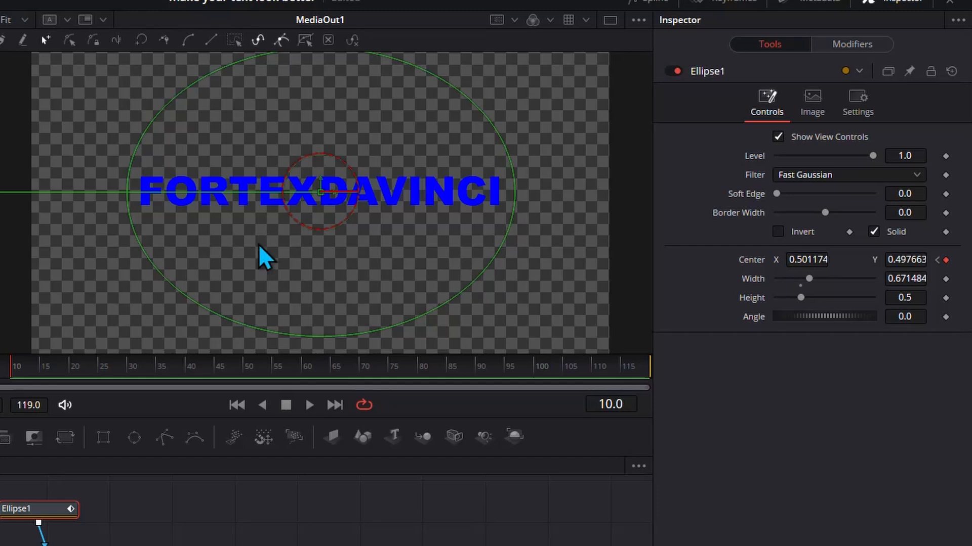
click(236, 405)
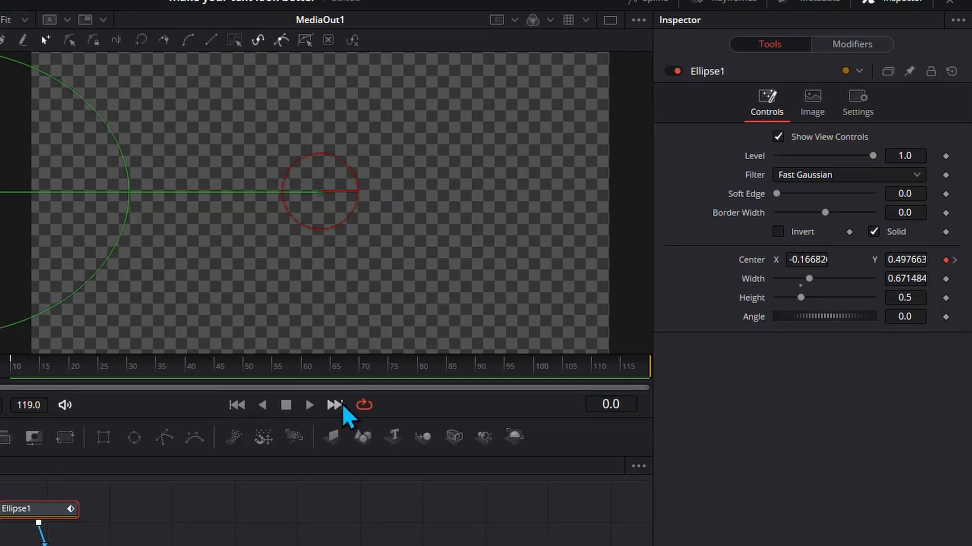
click(309, 405)
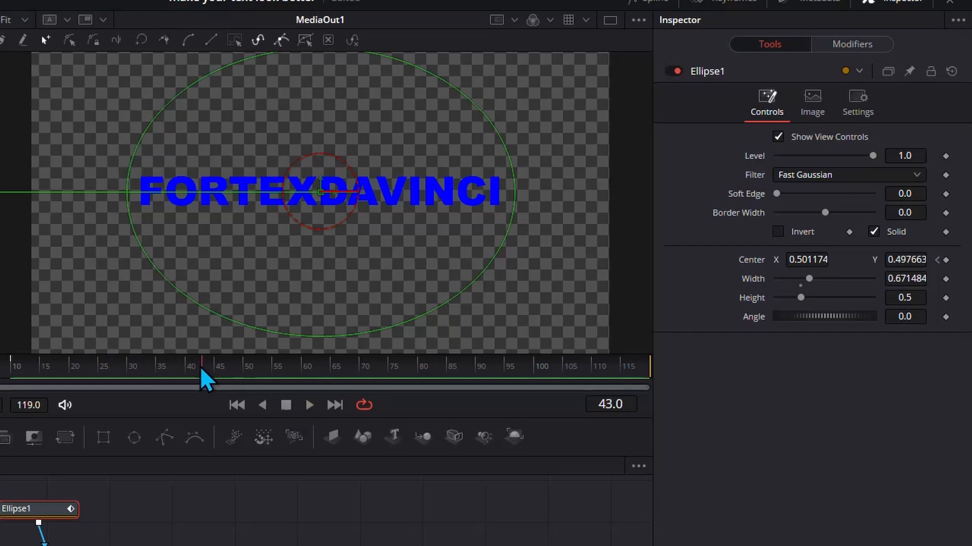
Add a keyframe holding the ellipse's Center at frame 45.
drag(54, 370, 176, 381)
click(946, 261)
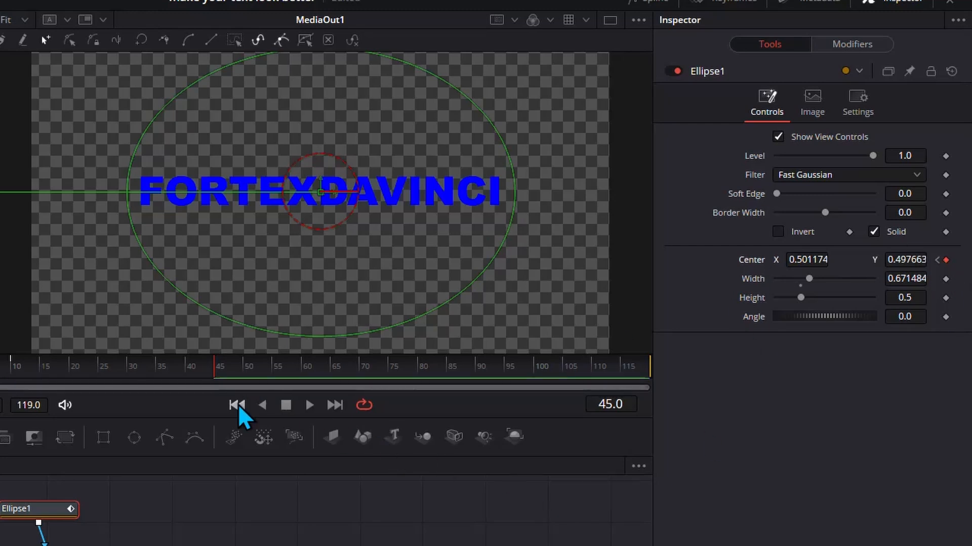
Scrub the frames just past 45 and play the animation from the start to check the ellipse's hold.
drag(217, 374, 247, 375)
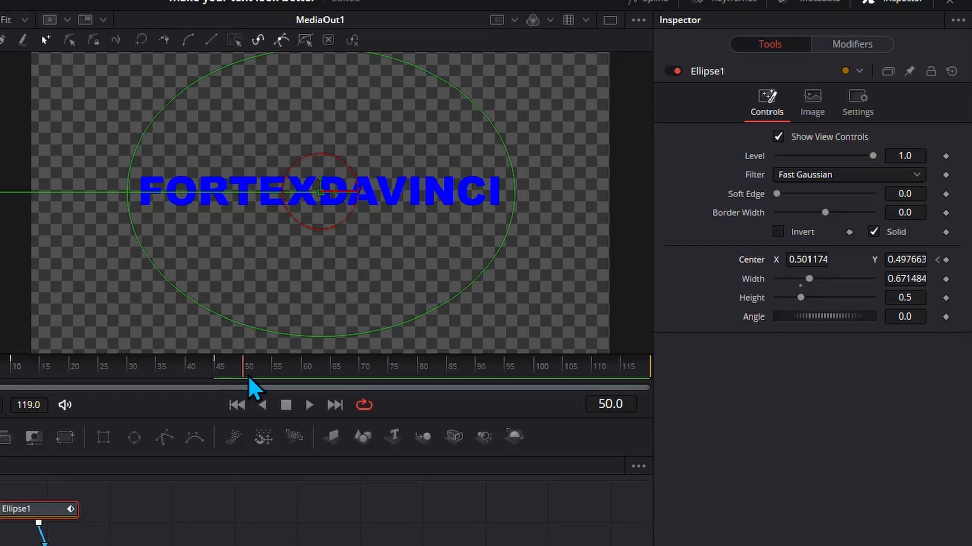
click(235, 406)
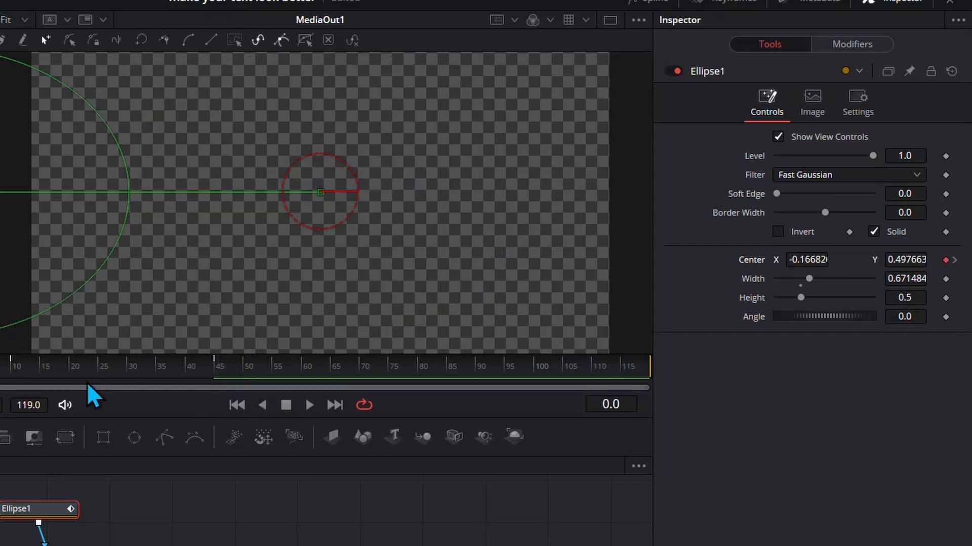
click(312, 407)
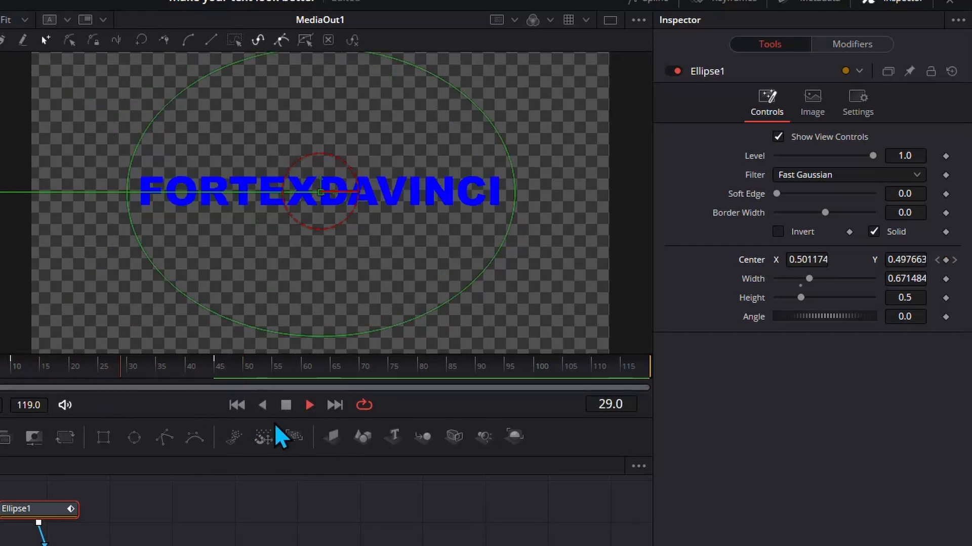
At frame 55, move the ellipse right, off the text, by setting its Center X to about 1.162.
mouse_move(253, 371)
mouse_down()
mouse_move(231, 365)
mouse_move(259, 370)
mouse_up()
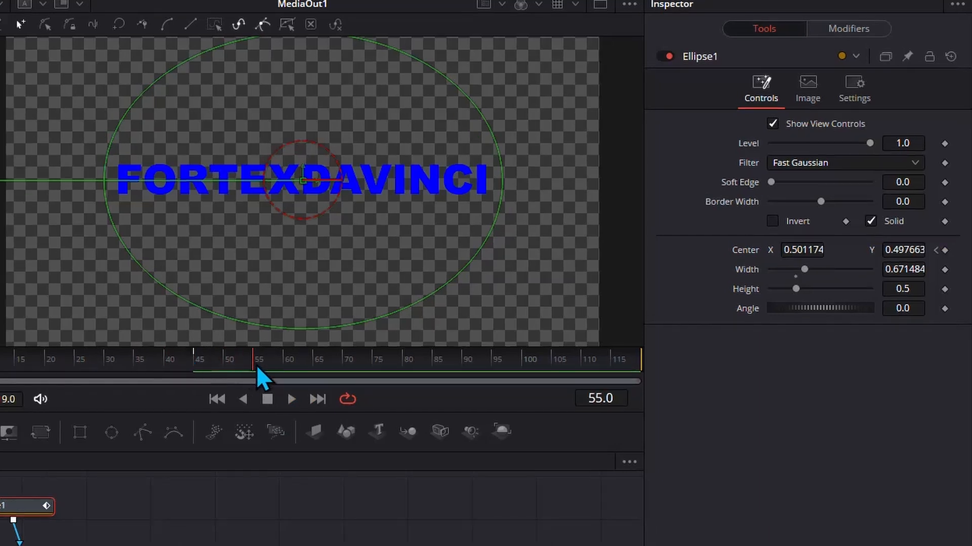
drag(794, 249, 815, 249)
drag(801, 249, 964, 250)
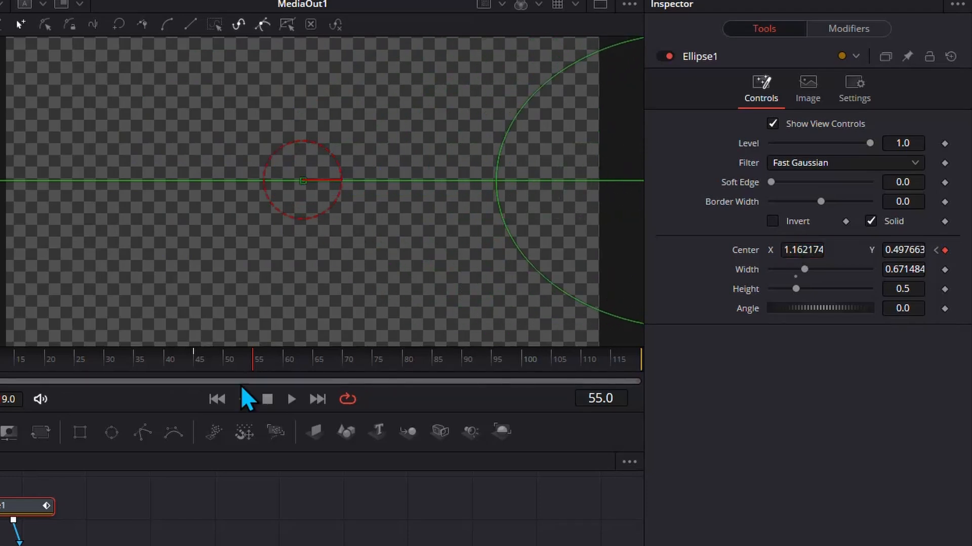
Play the complete reveal and exit animation of the text from frame 0, stopping playback after the exit.
click(216, 397)
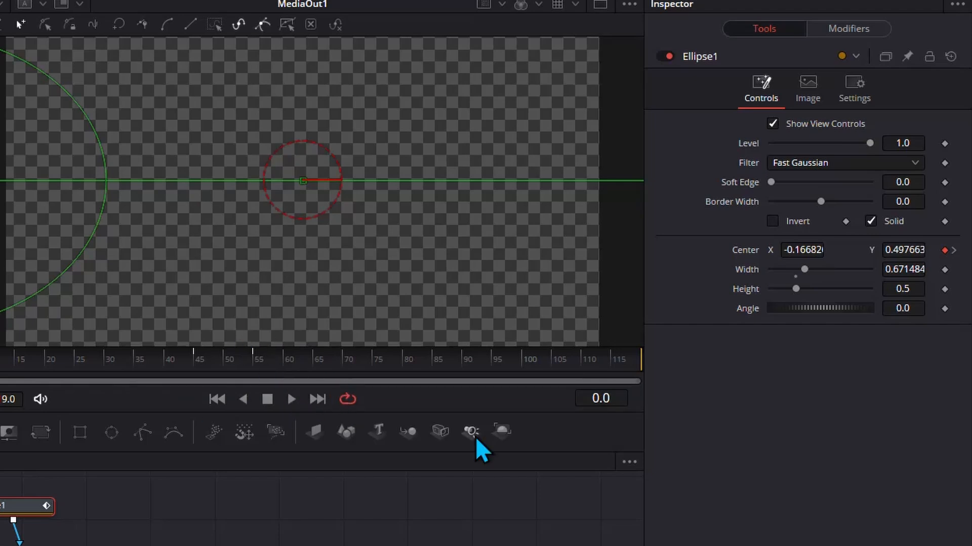
click(292, 406)
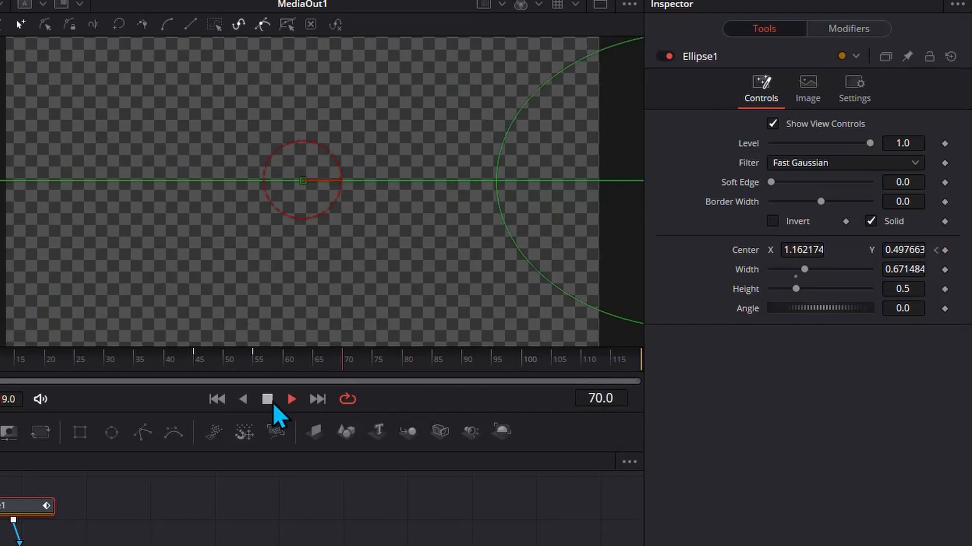
click(271, 403)
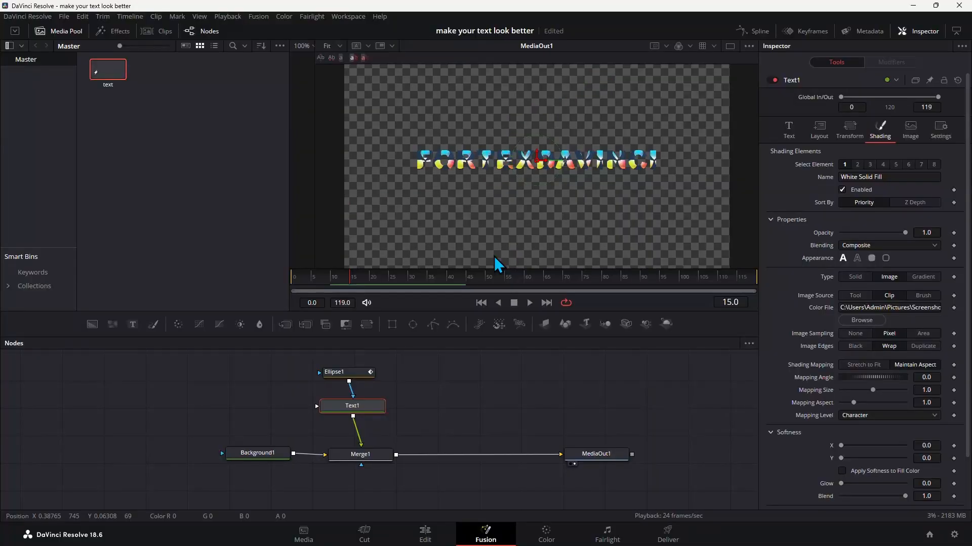